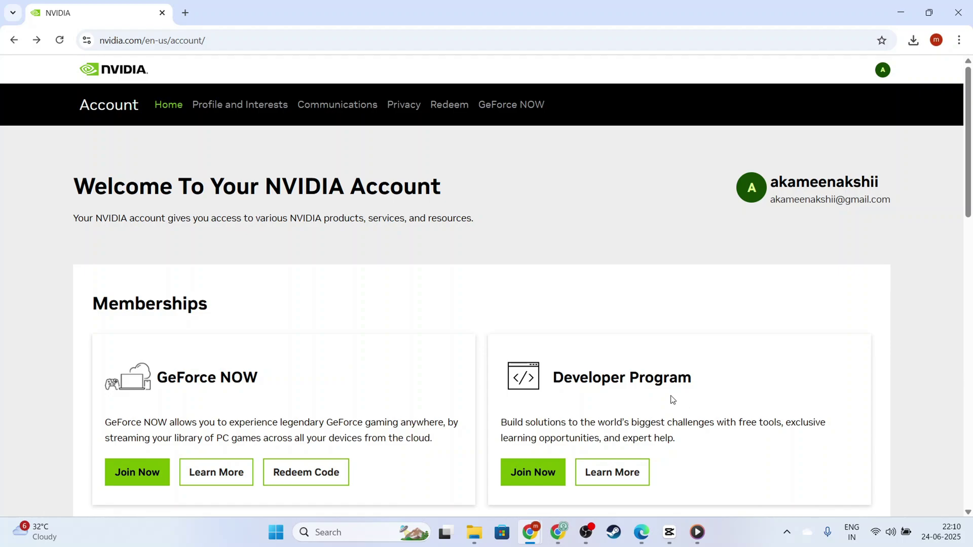
# Search Windows for "control" and open the Control Panel
pyautogui.click(328, 532)
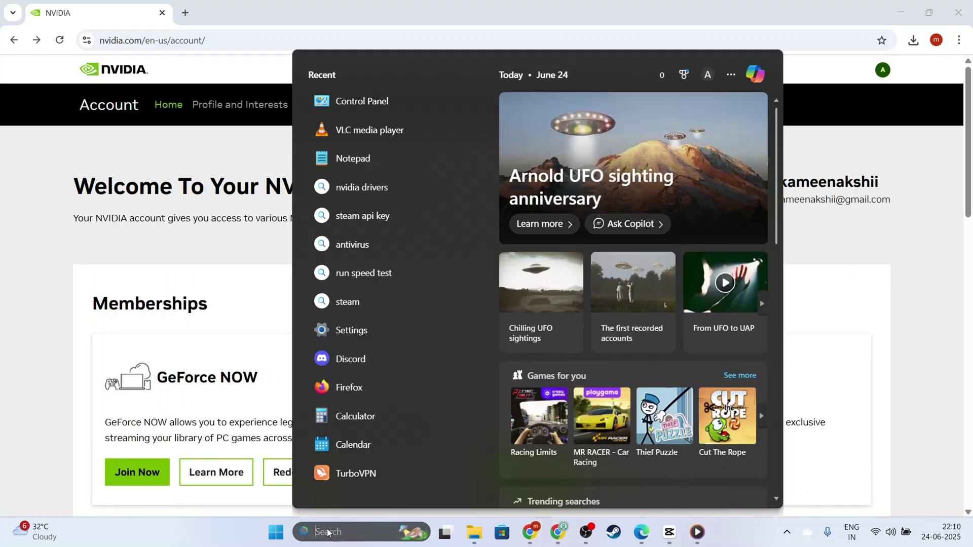
pyautogui.write('control')
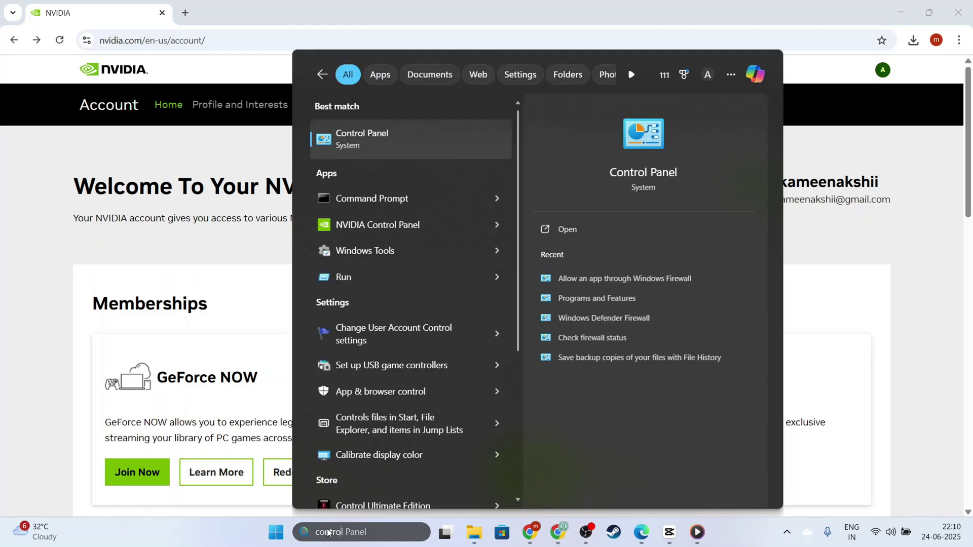
pyautogui.press('Return')
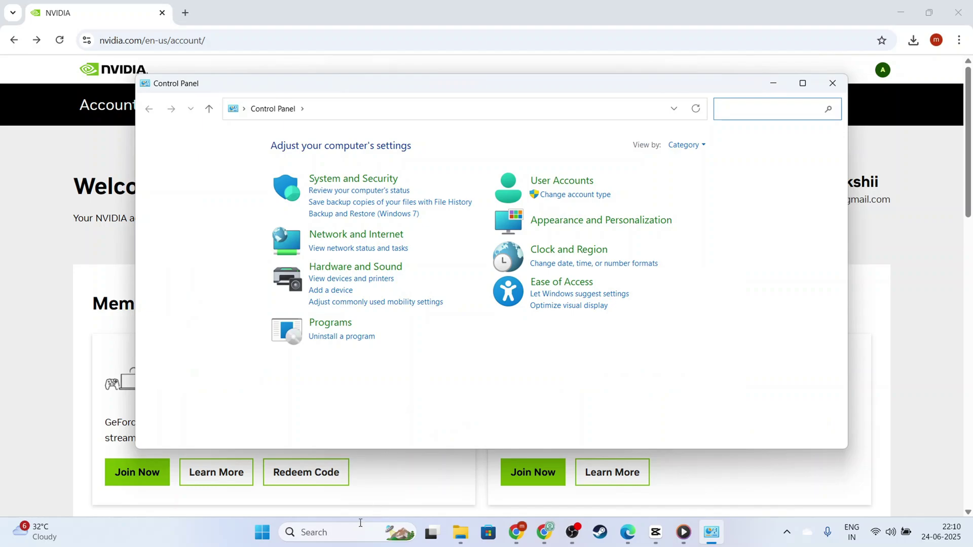
# Launch the NVIDIA Control Panel, accepting its software license agreement, and minimize the Windows Control Panel window
pyautogui.click(343, 533)
pyautogui.write('ni')
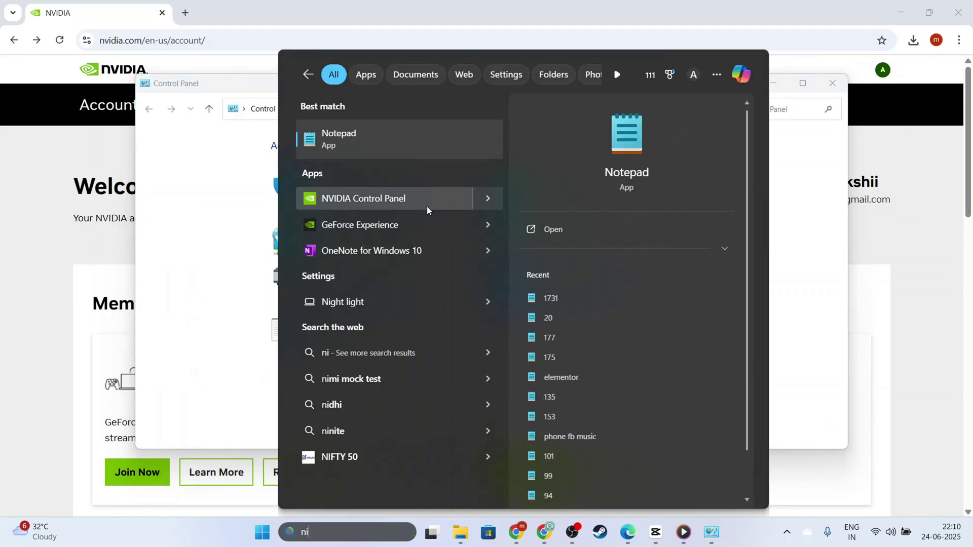
pyautogui.click(440, 199)
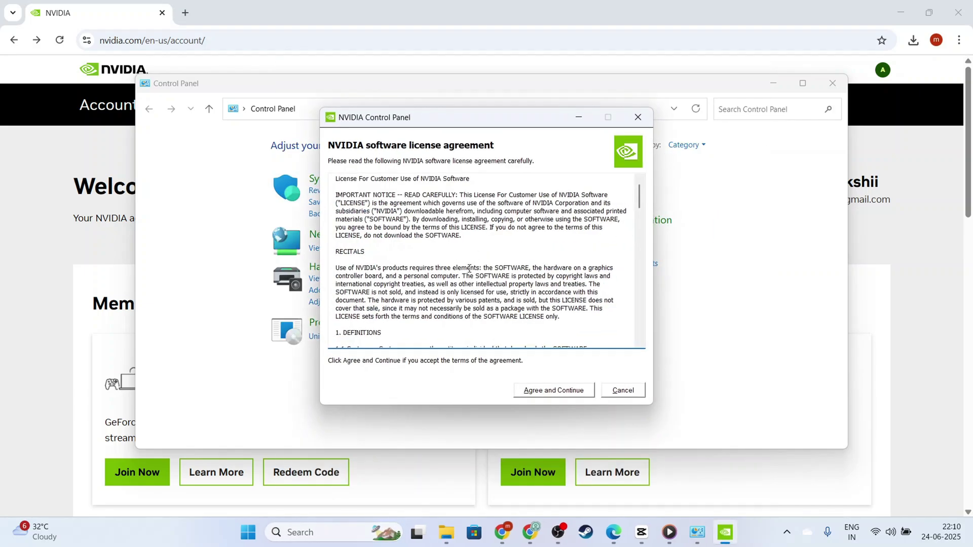
pyautogui.scroll(-5, 483, 296)
pyautogui.scroll(-20, 482, 297)
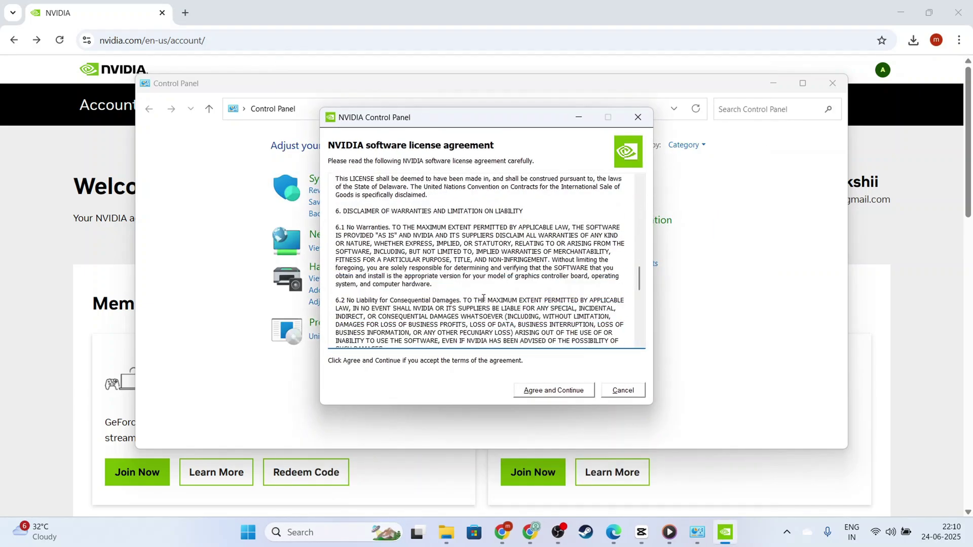
pyautogui.scroll(-2, 483, 299)
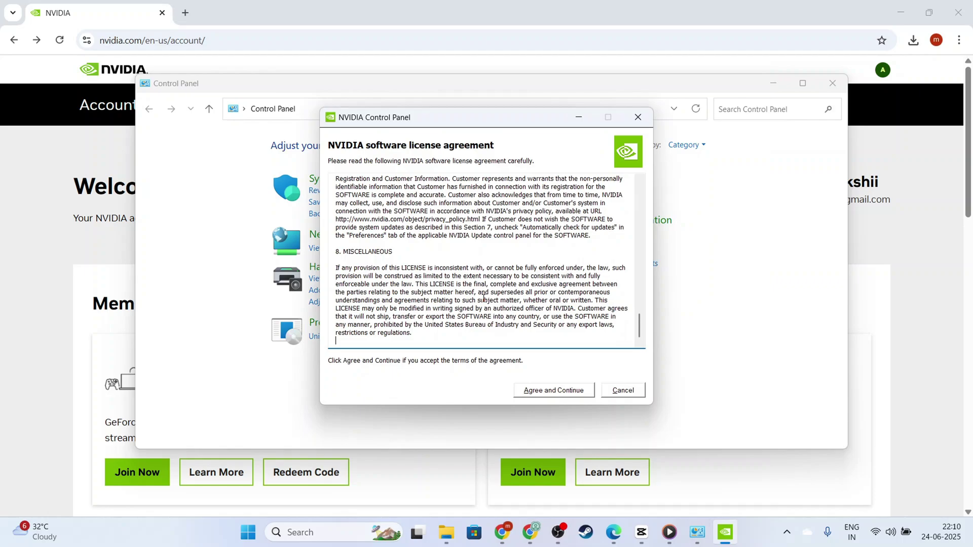
pyautogui.click(578, 391)
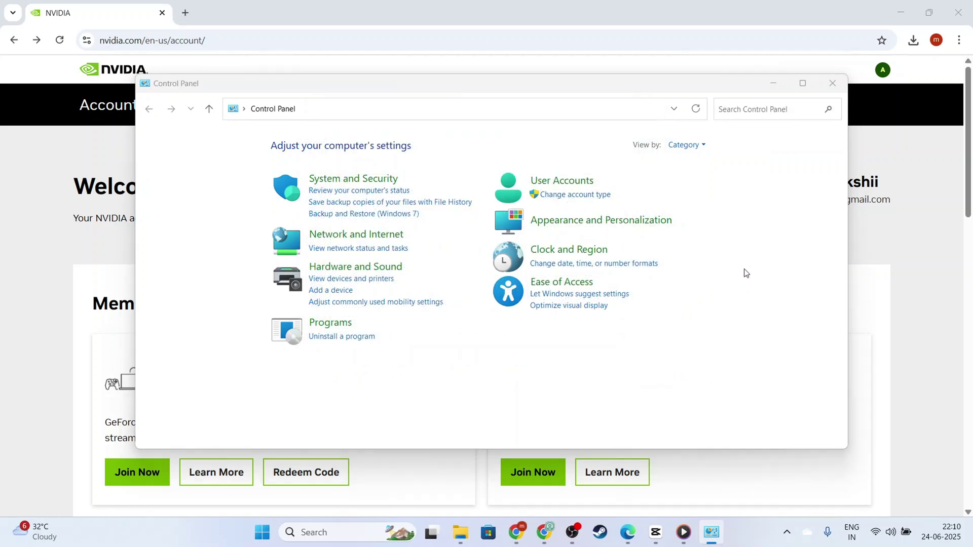
pyautogui.click(765, 89)
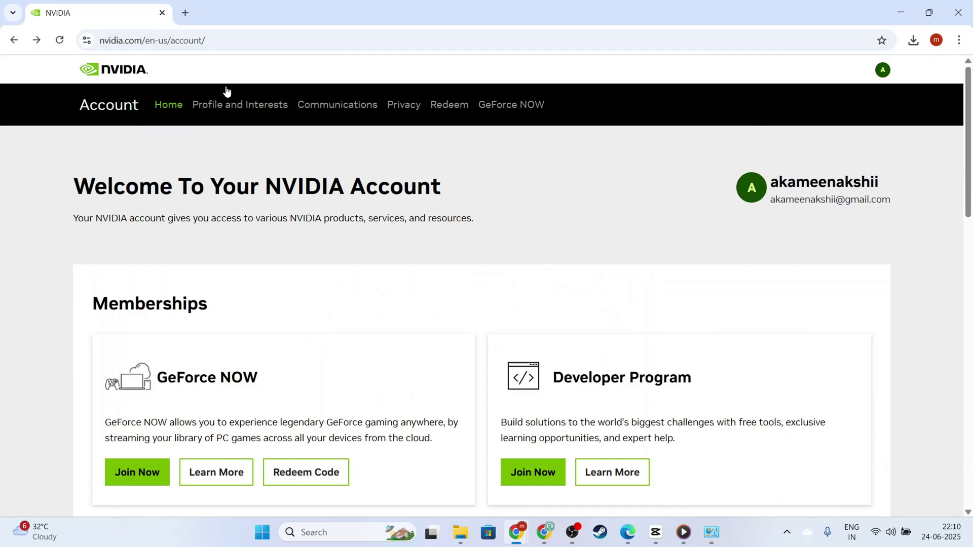
pyautogui.moveTo(166, 40); pyautogui.dragTo(99, 40)
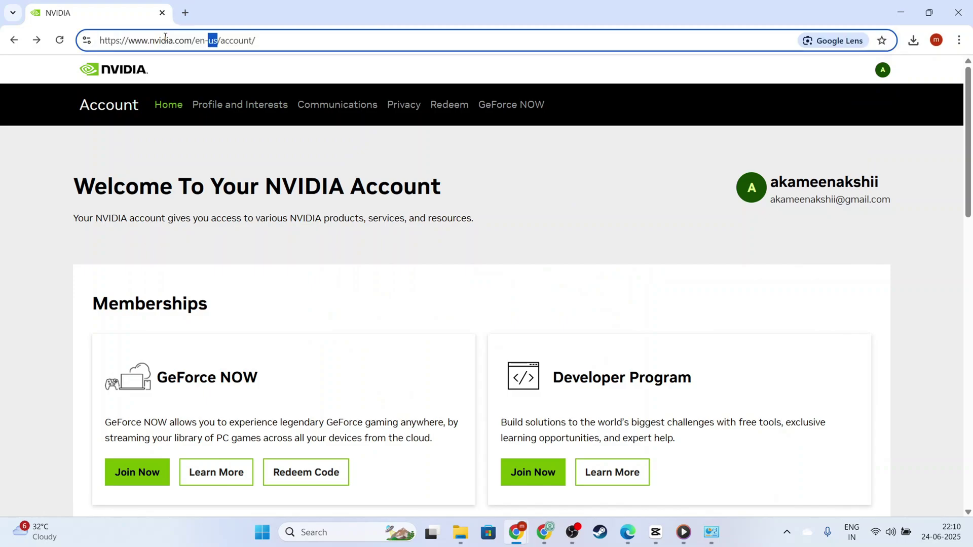
pyautogui.click(42, 146)
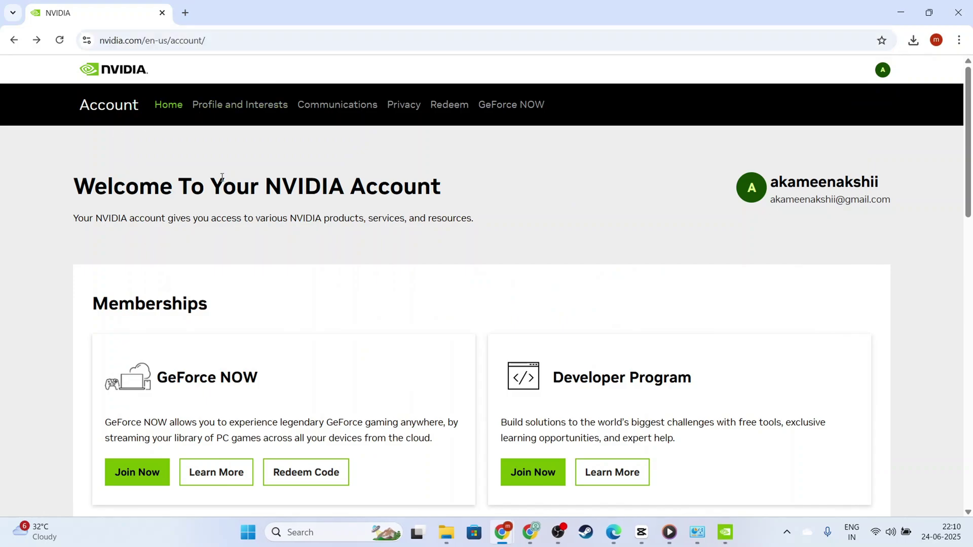
# Bring up the NVIDIA Control Panel to view its 3D Settings tasks, and close it
pyautogui.click(725, 532)
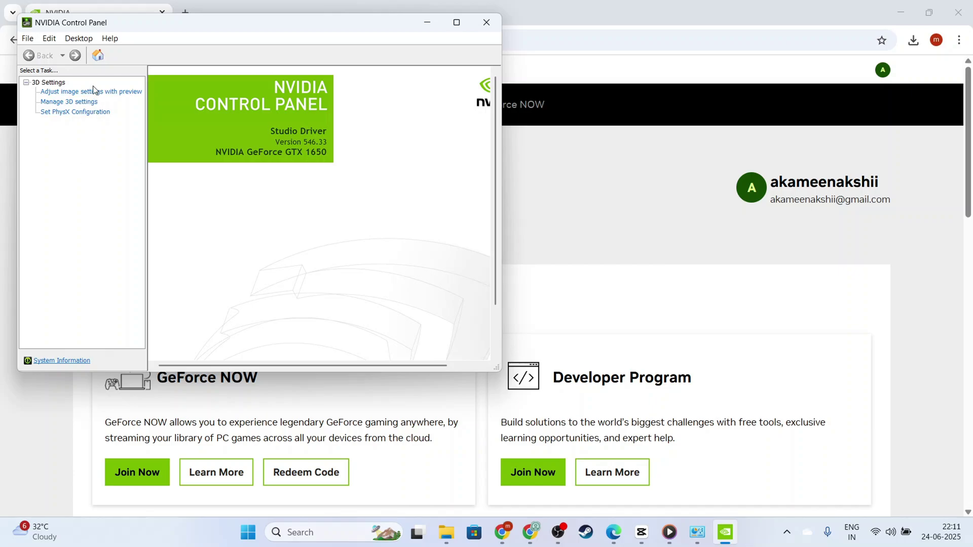
pyautogui.moveTo(105, 22); pyautogui.dragTo(51, 21)
pyautogui.moveTo(181, 24); pyautogui.dragTo(354, 34)
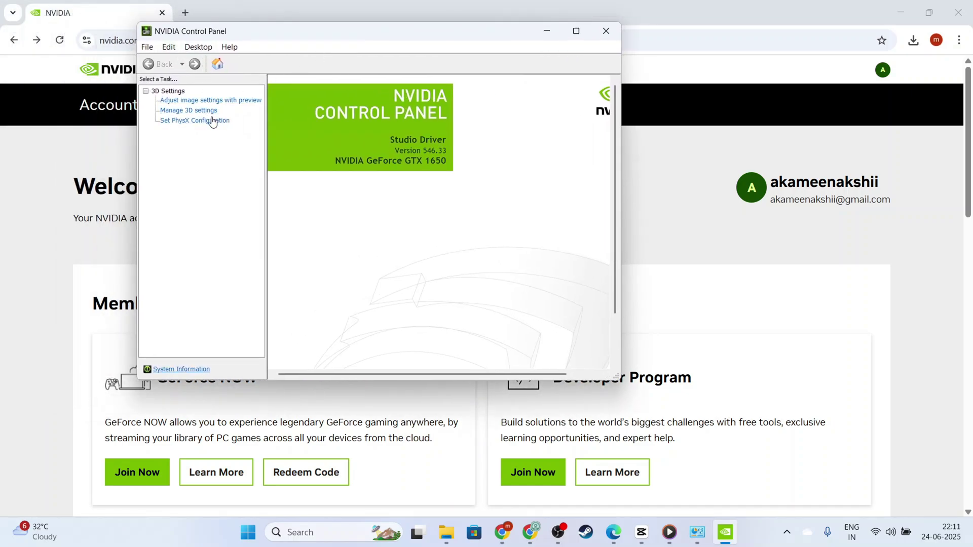
pyautogui.click(606, 31)
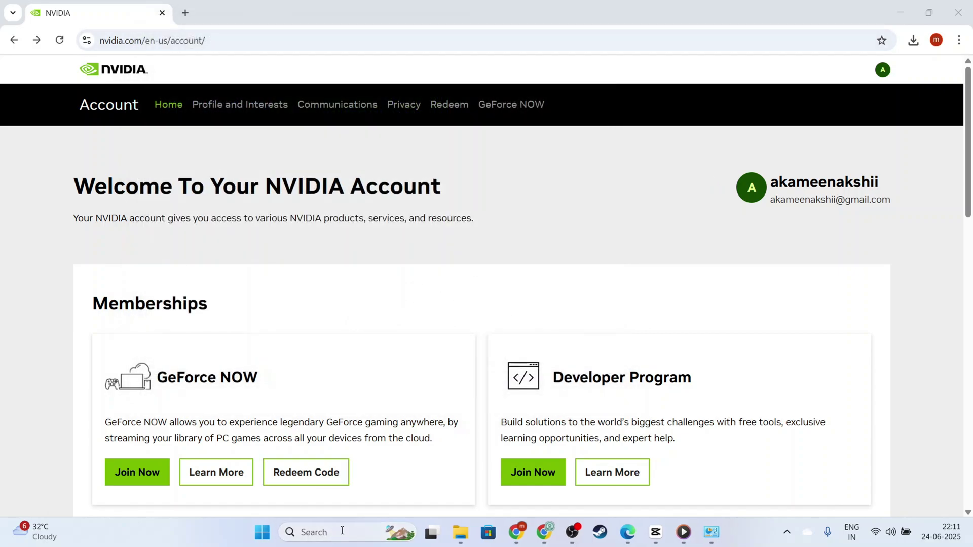
pyautogui.scroll(-2, 727, 458)
pyautogui.scroll(2, 827, 446)
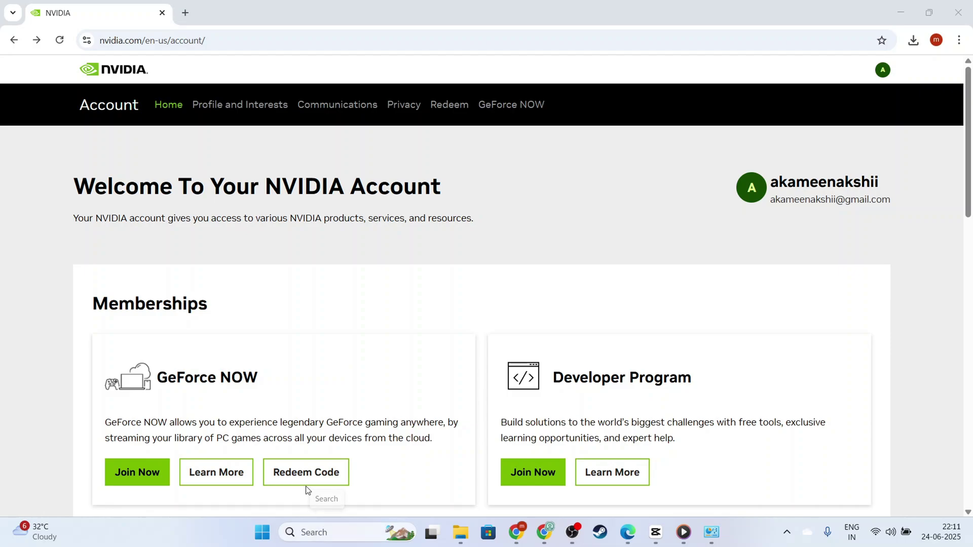
# Run devmgmt.msc to start Device Manager and open the properties of the NVIDIA GeForce GTX 1650 display adapter
pyautogui.press('super+r')
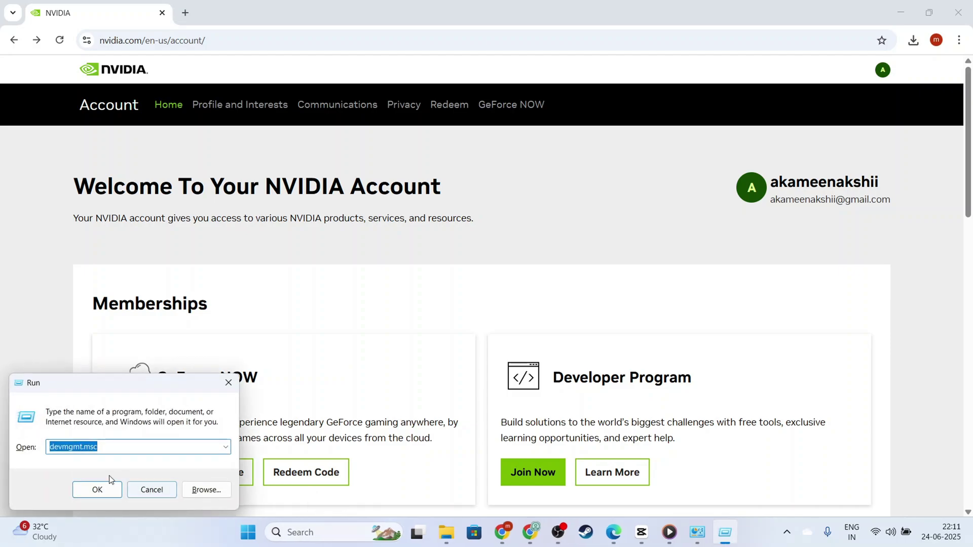
pyautogui.click(96, 489)
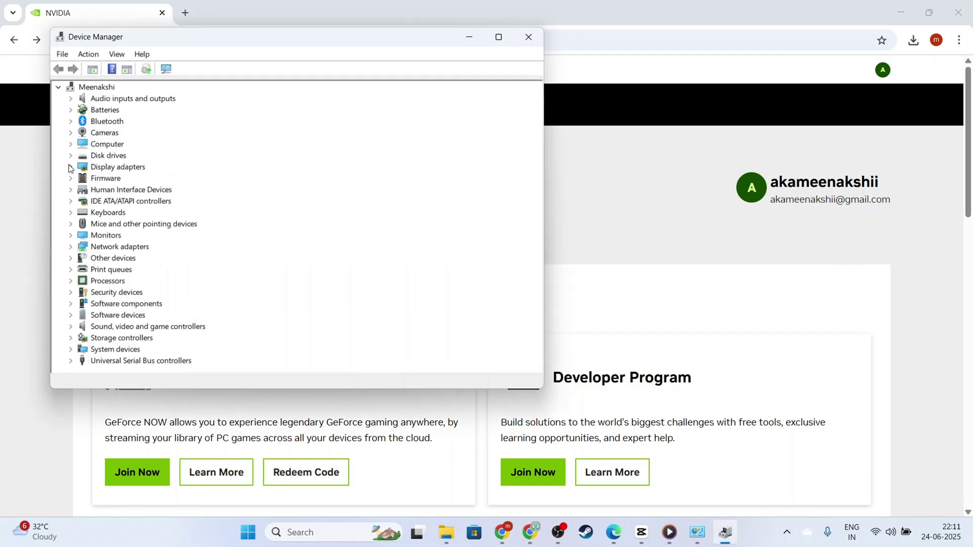
pyautogui.click(70, 168)
pyautogui.doubleClick(150, 190)
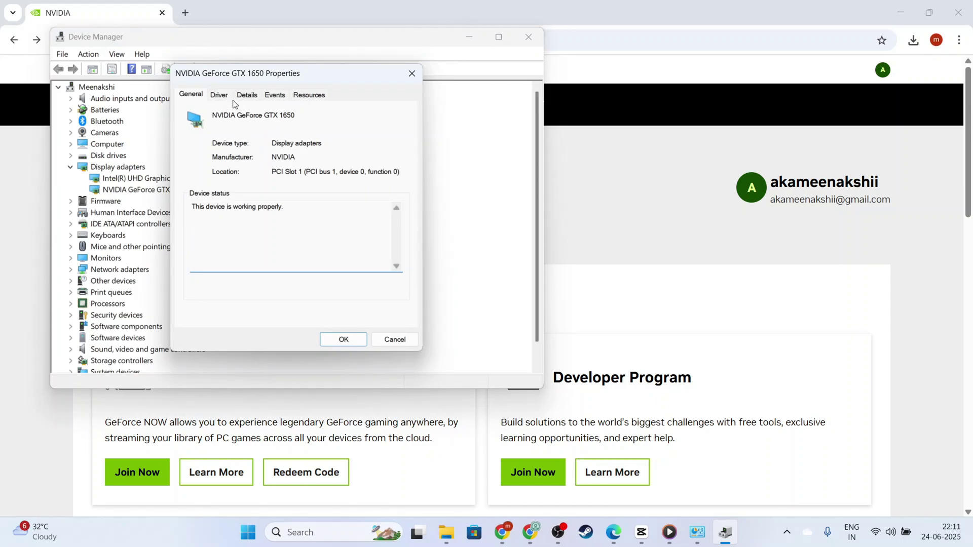
# Review the graphics card's driver, events and general device status, and close its properties and Device Manager
pyautogui.click(221, 98)
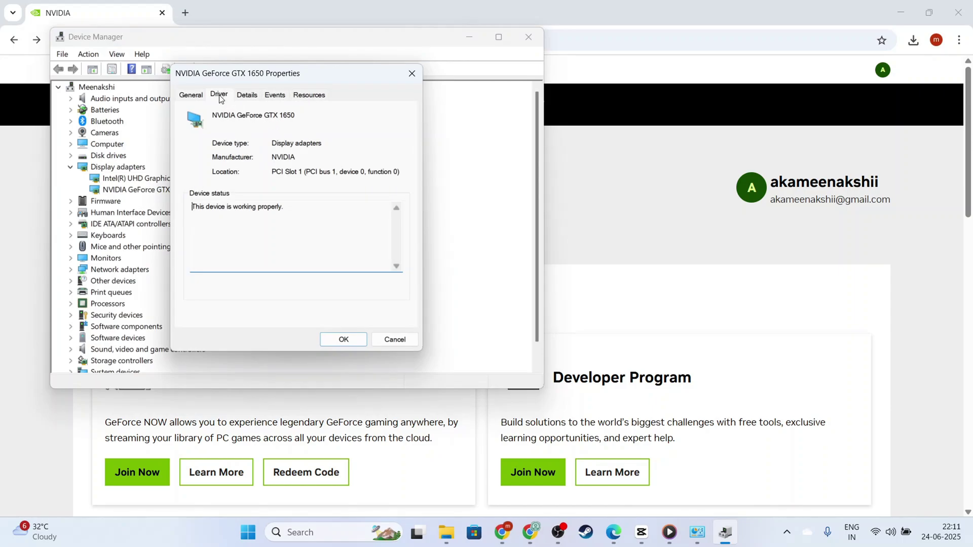
pyautogui.click(279, 96)
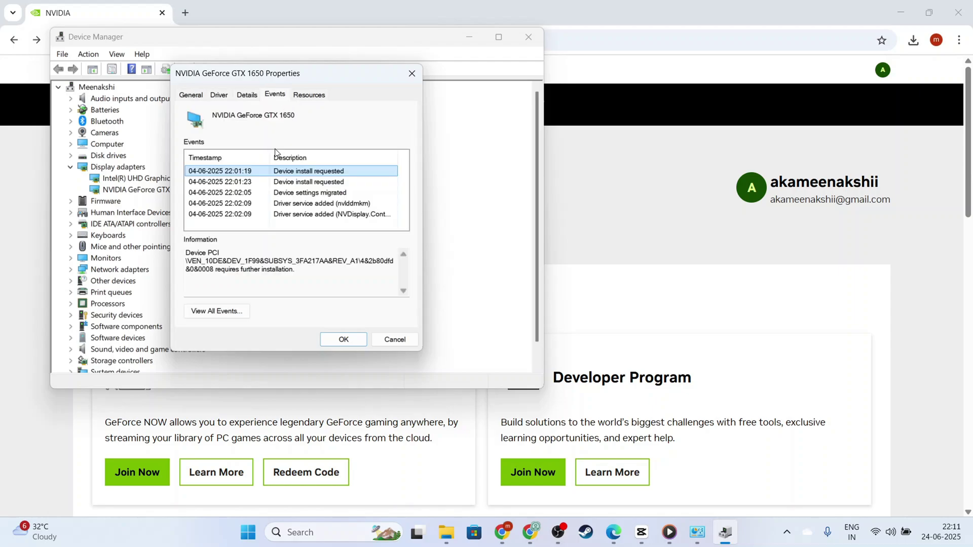
pyautogui.click(225, 99)
pyautogui.click(197, 98)
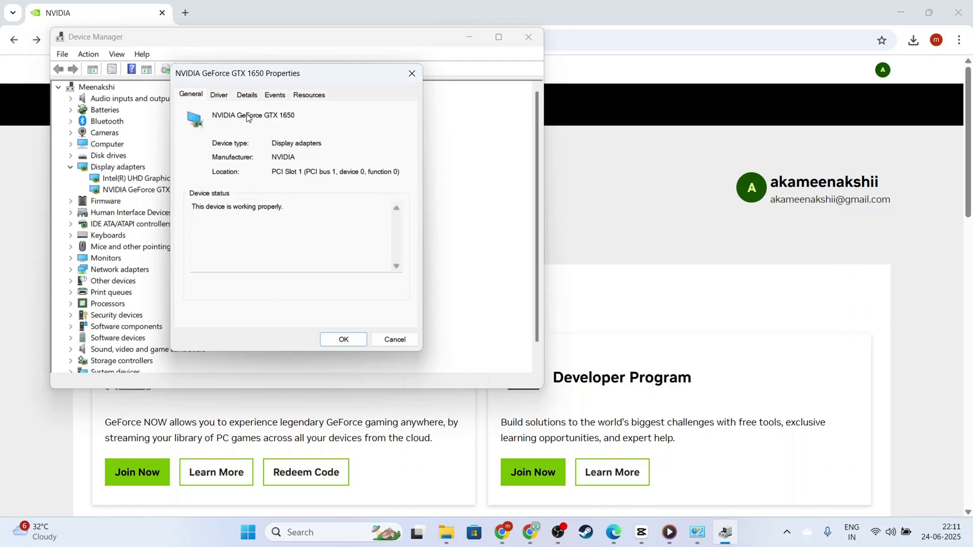
pyautogui.click(344, 339)
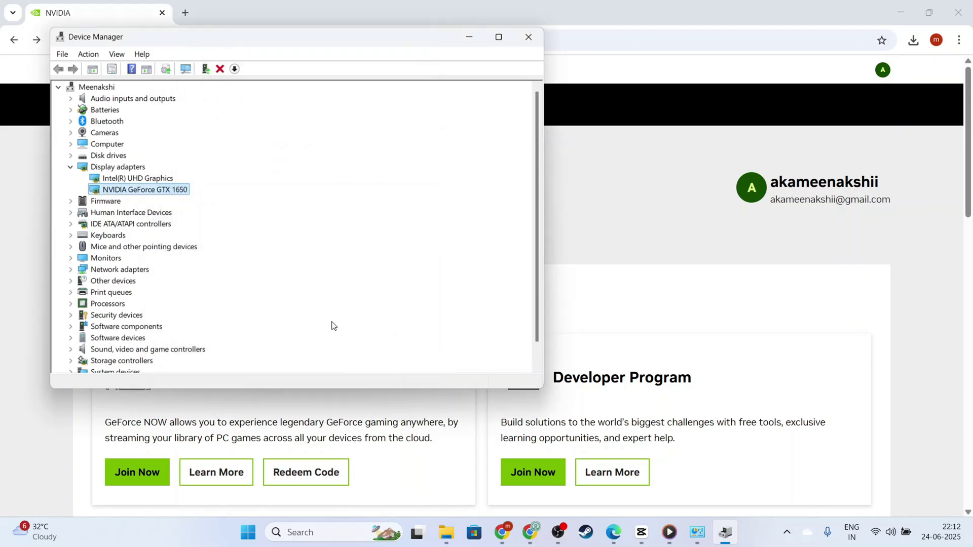
pyautogui.click(528, 38)
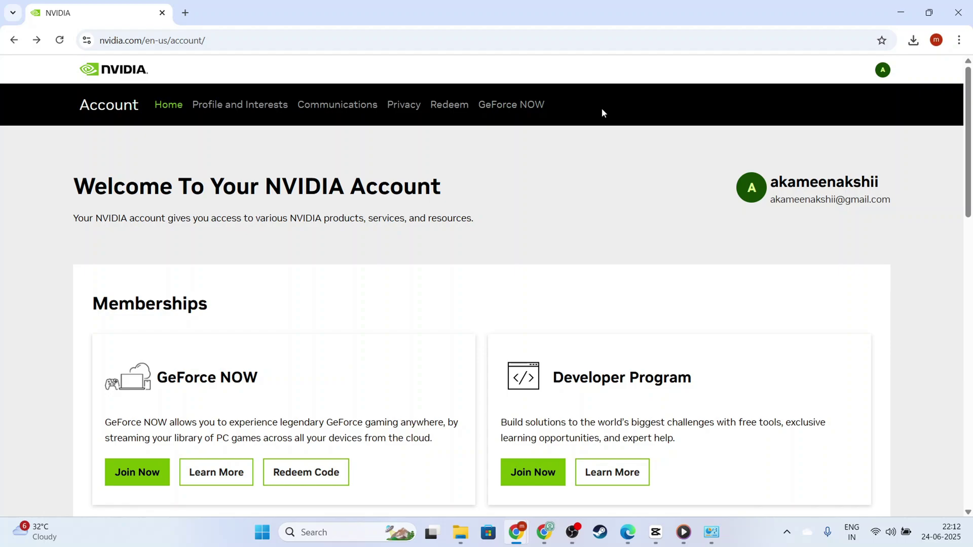
pyautogui.scroll(-2, 358, 280)
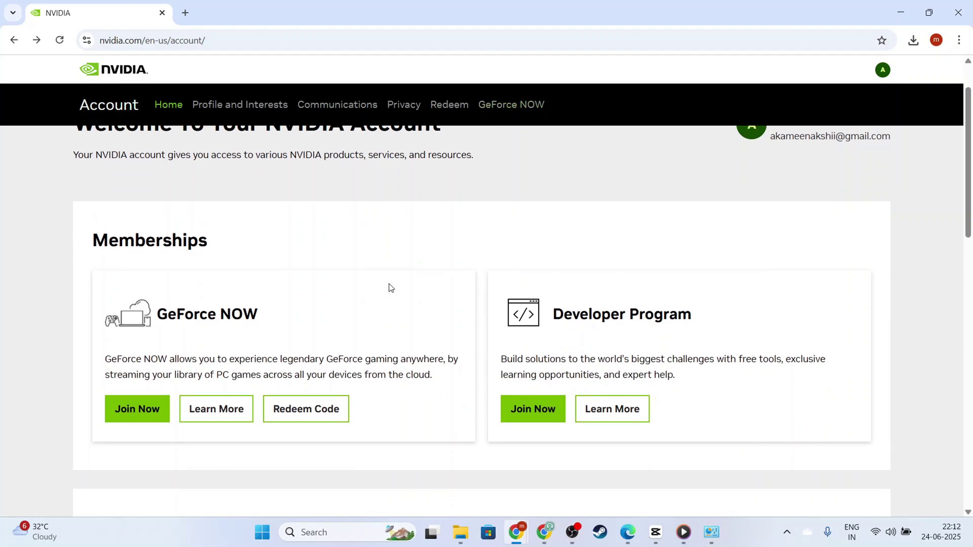
pyautogui.scroll(2, 388, 284)
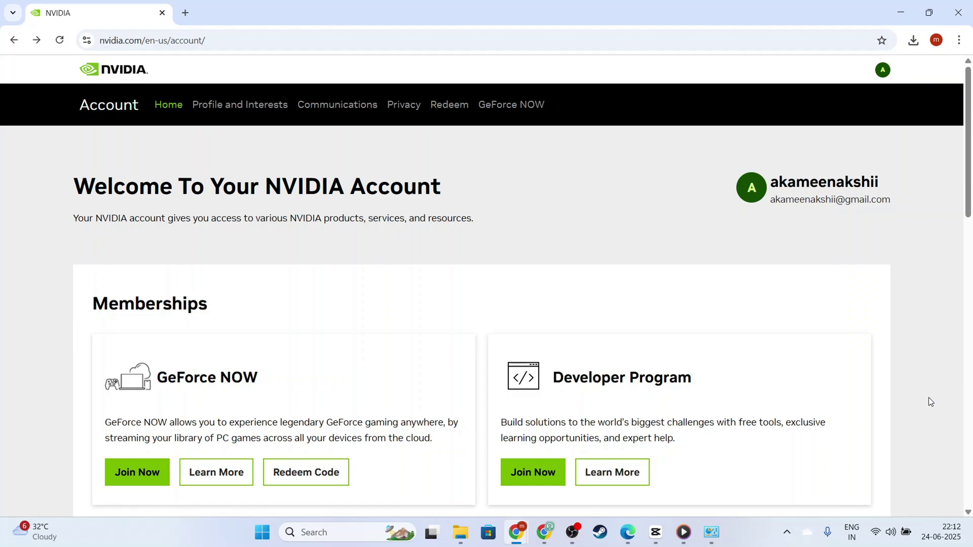
# Examine the apps allowed through Windows Defender Firewall under Control Panel's System and Security, leave without changes and minimize the window
pyautogui.click(711, 532)
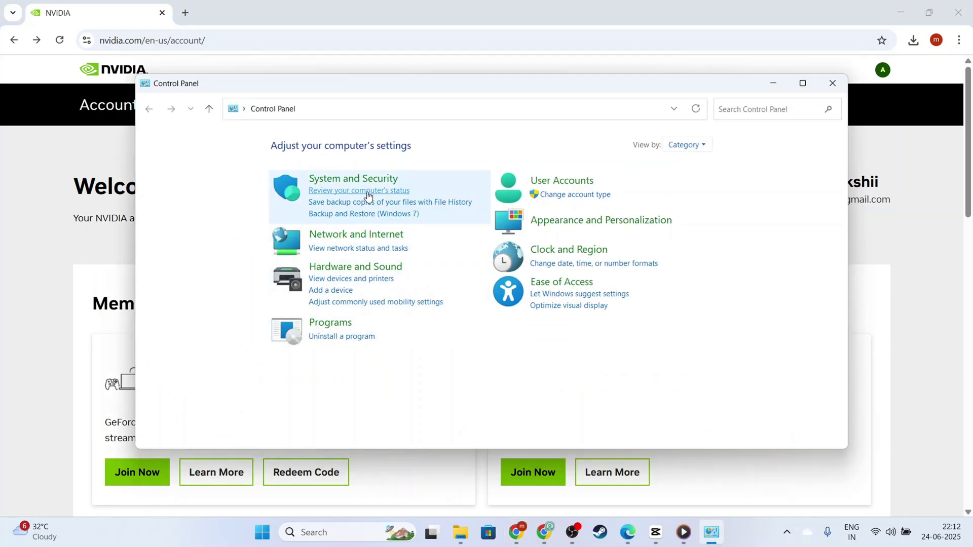
pyautogui.click(374, 178)
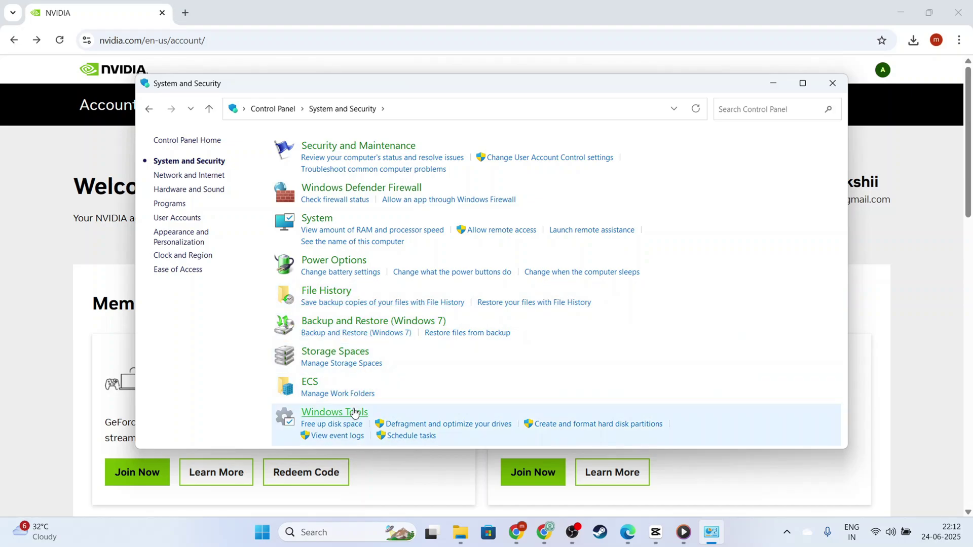
pyautogui.click(427, 203)
pyautogui.scroll(-1, 465, 287)
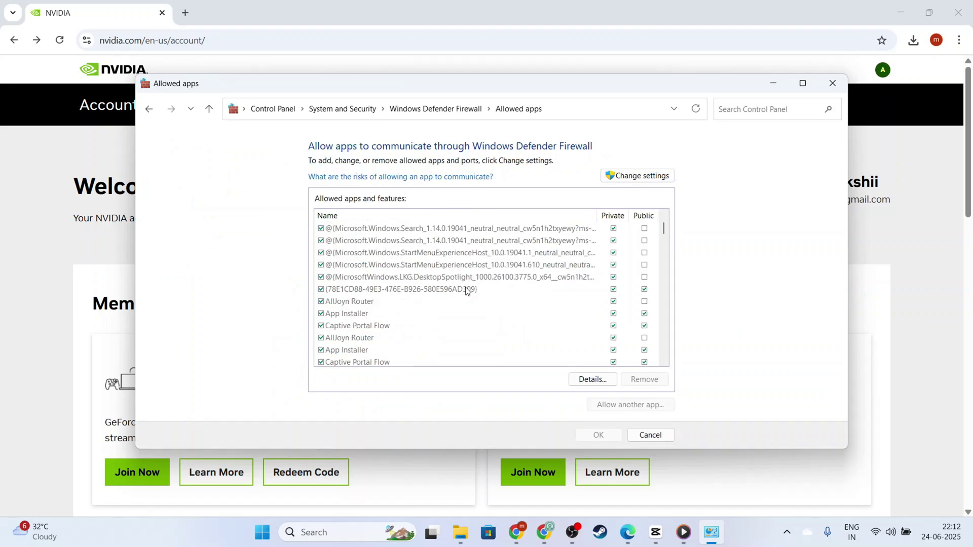
pyautogui.scroll(-10, 465, 287)
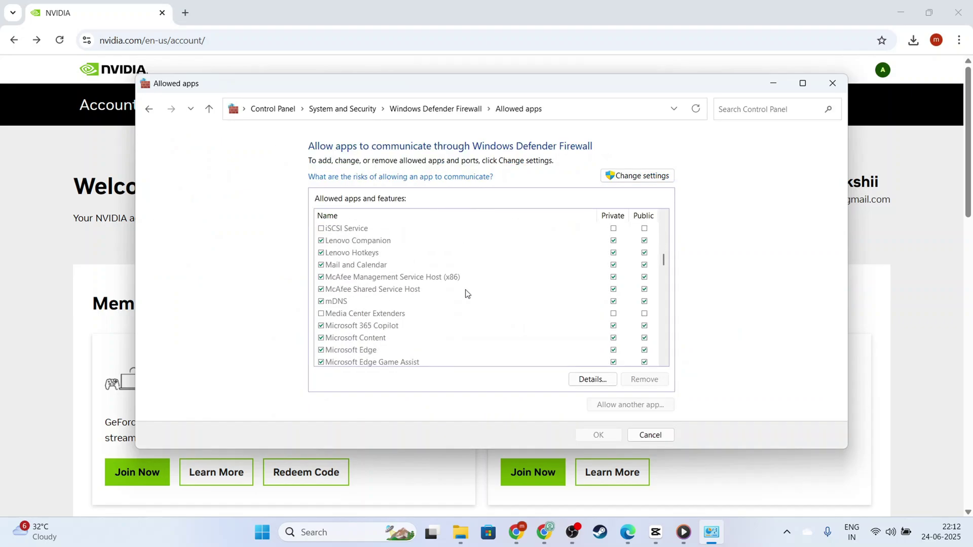
pyautogui.scroll(-2, 465, 290)
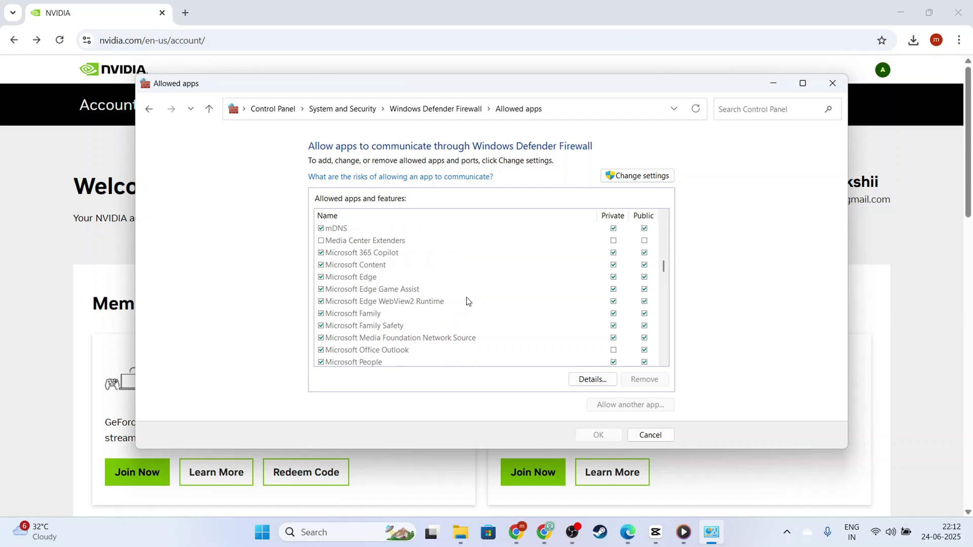
pyautogui.click(667, 433)
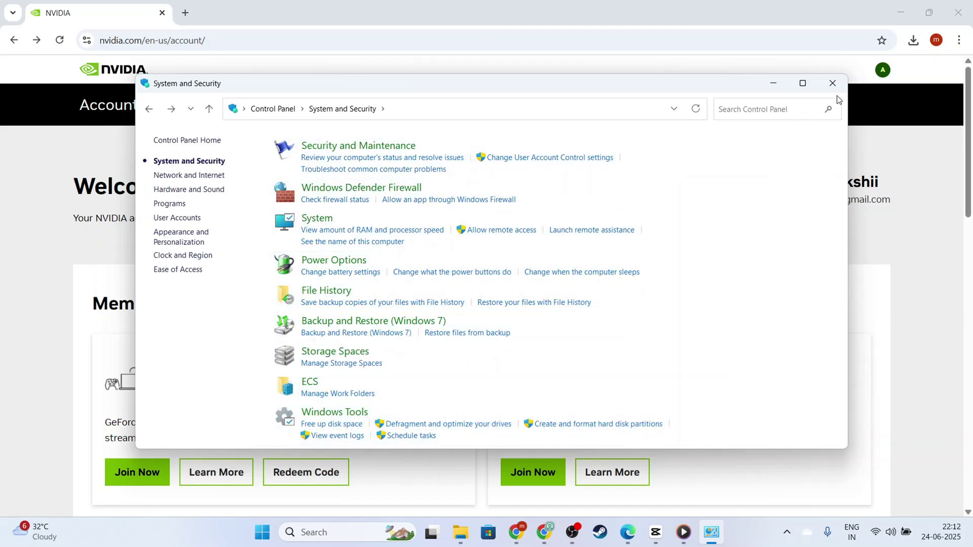
pyautogui.click(772, 83)
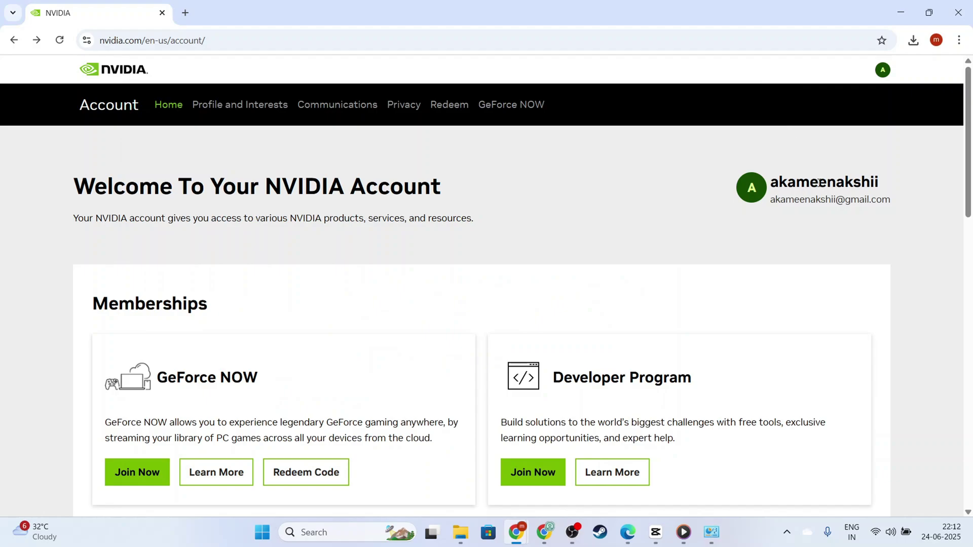